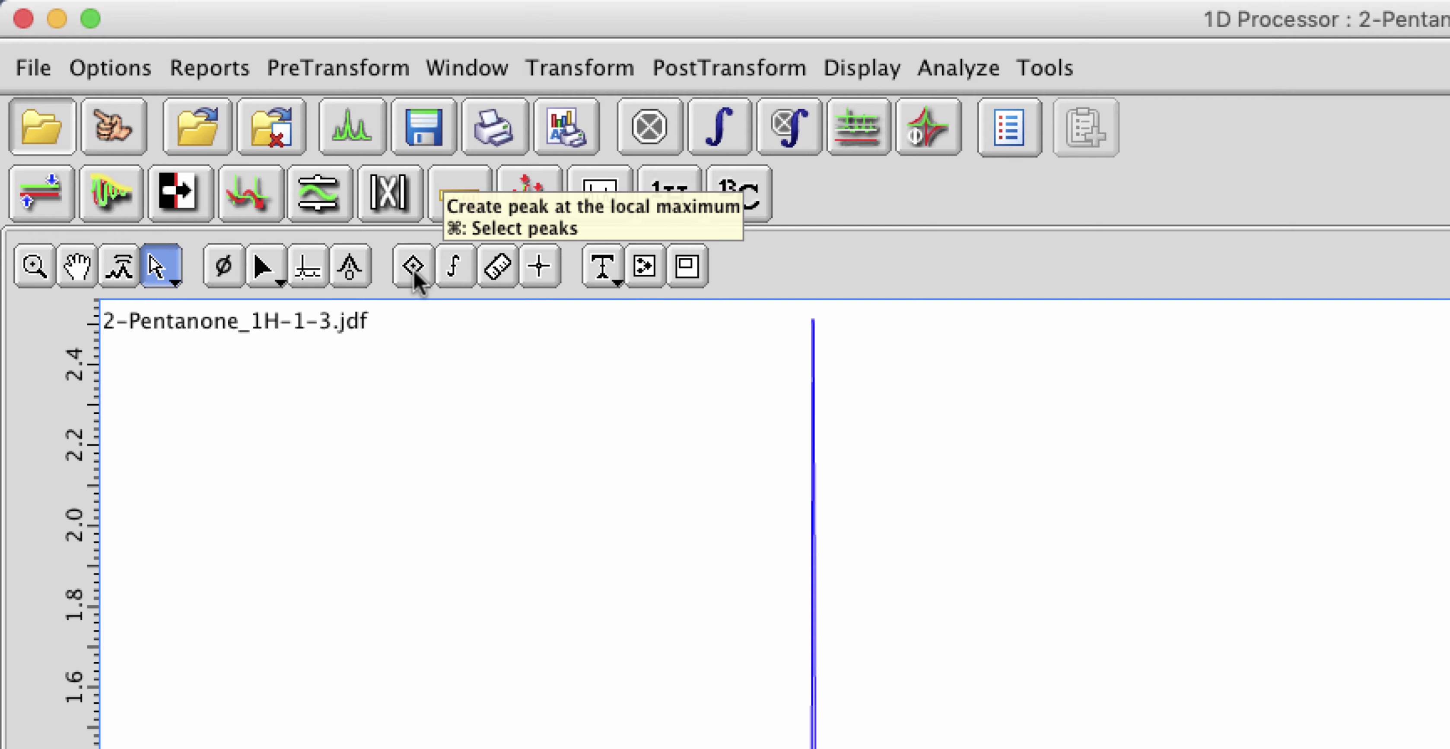
Pick the three peaks of the triplet around 0.88 ppm individually at 0.88, 0.86 and 0.90 ppm
left_click(414, 270)
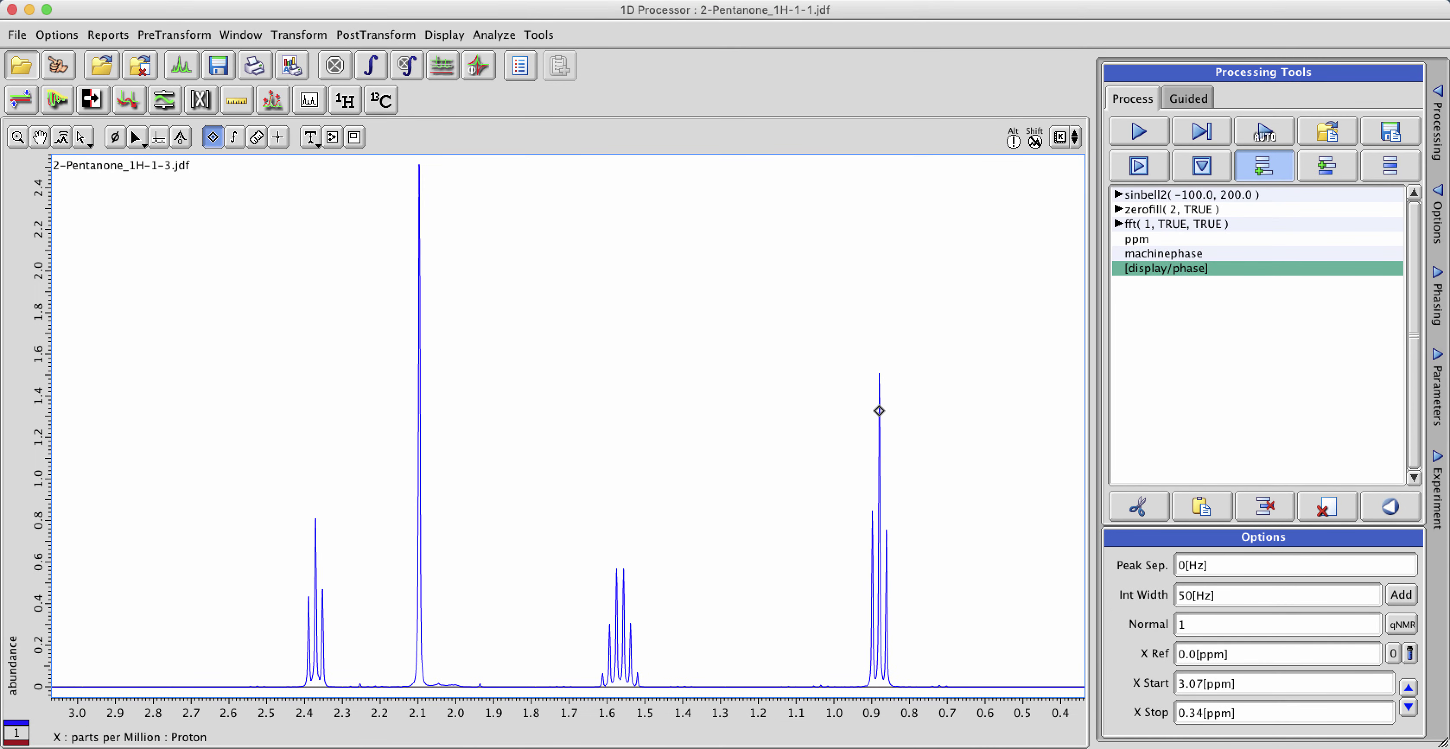
left_click(879, 410)
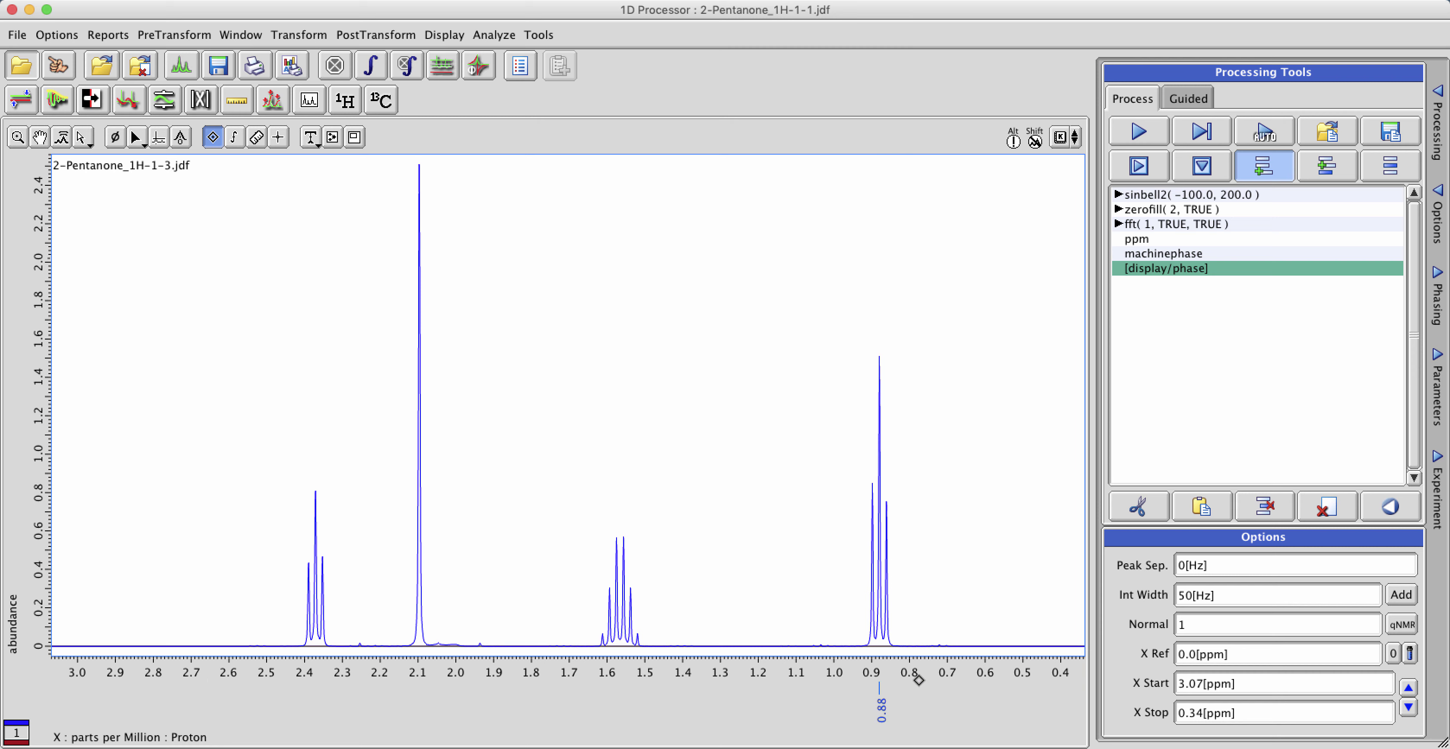
left_click(17, 137)
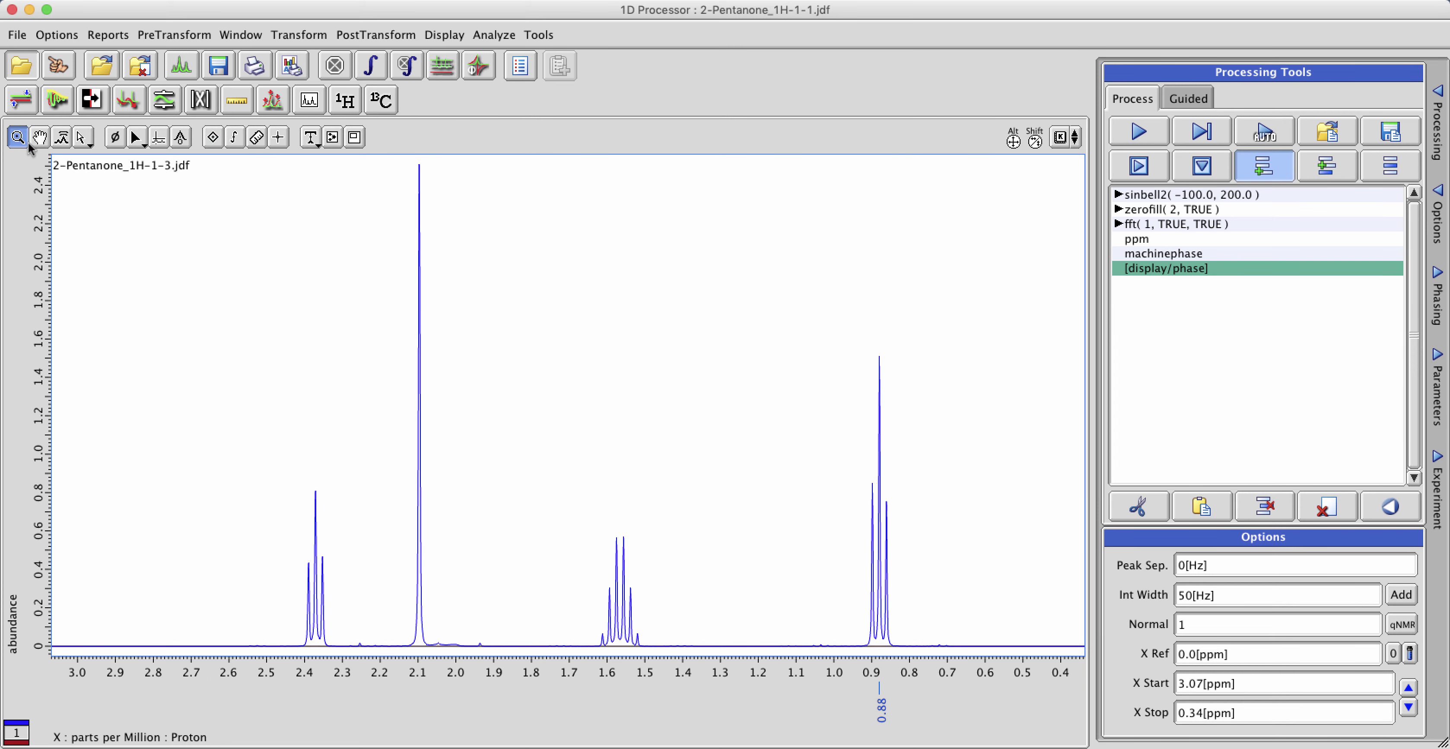
left_click_drag(914, 710, 841, 696)
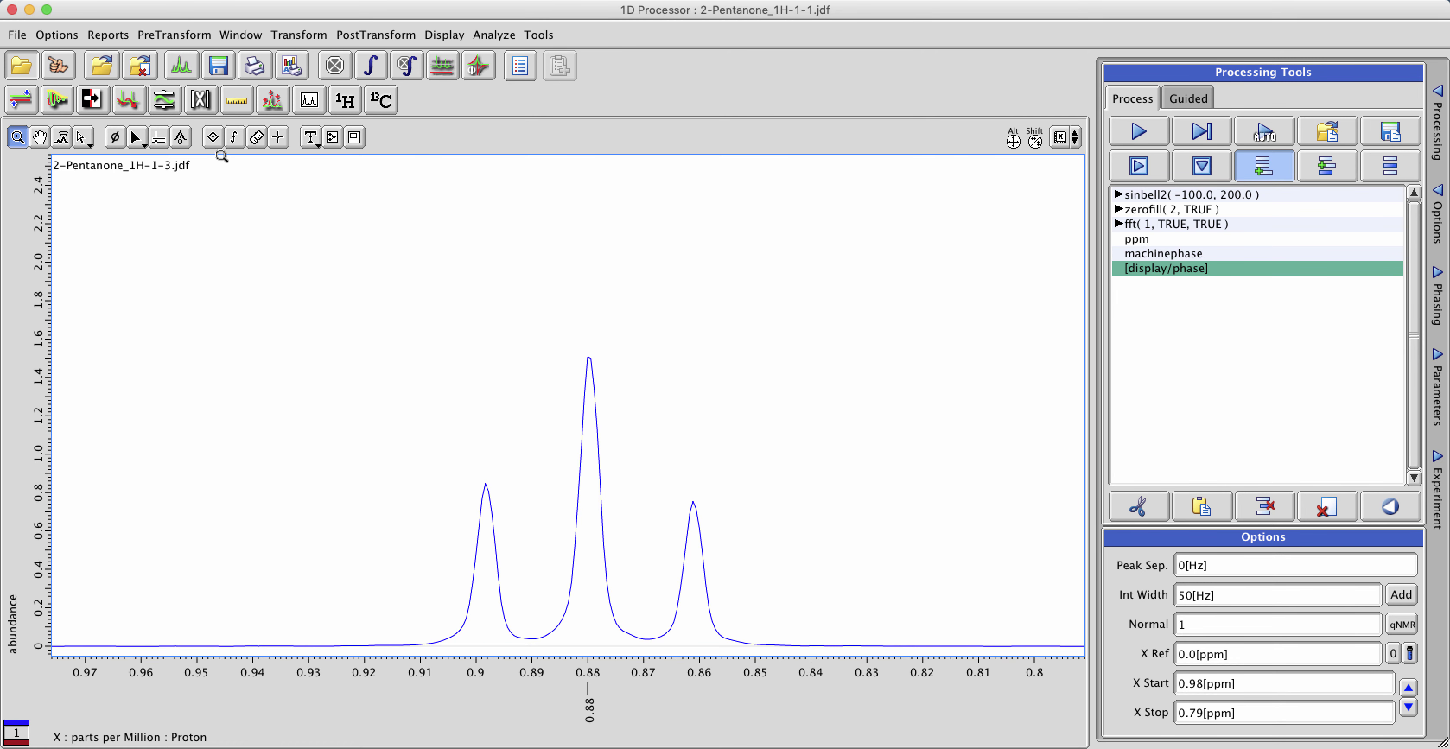
left_click(212, 137)
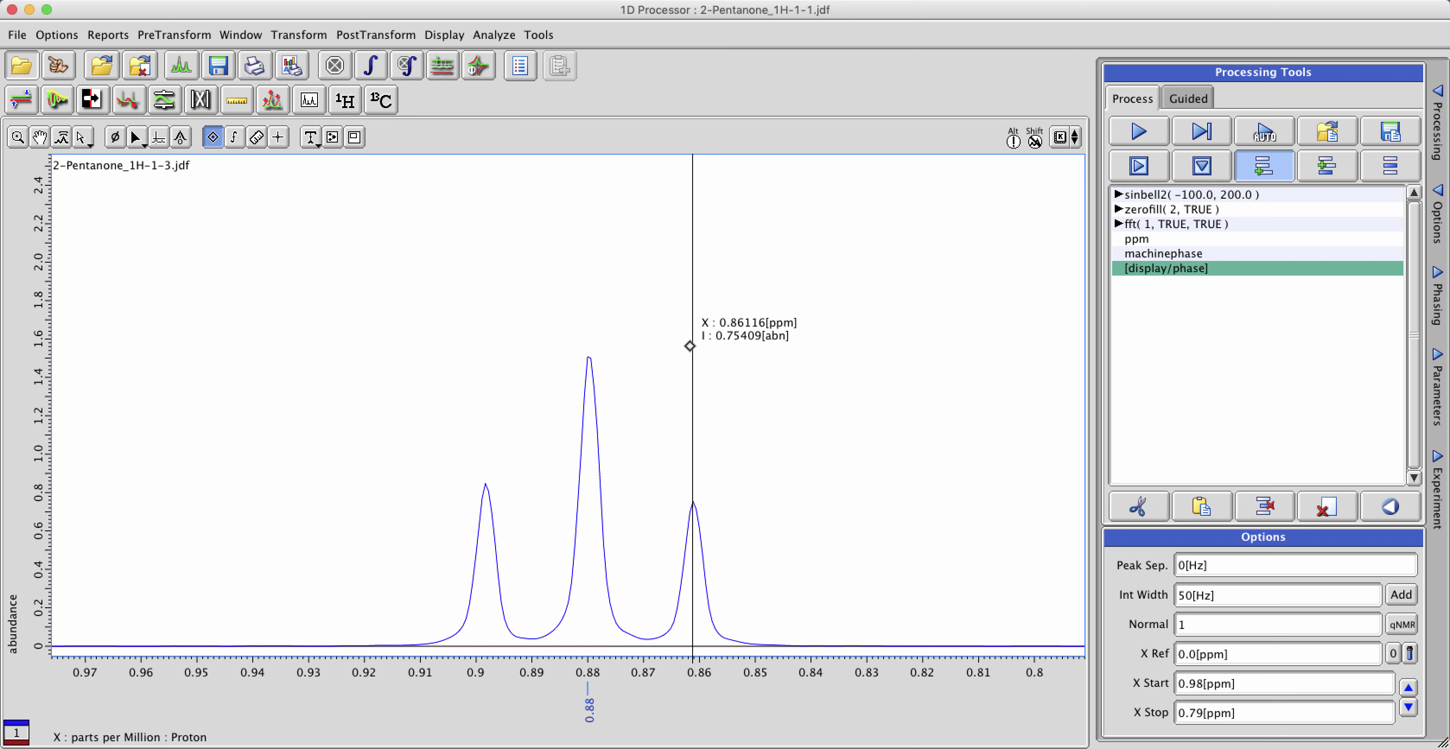
left_click(689, 346)
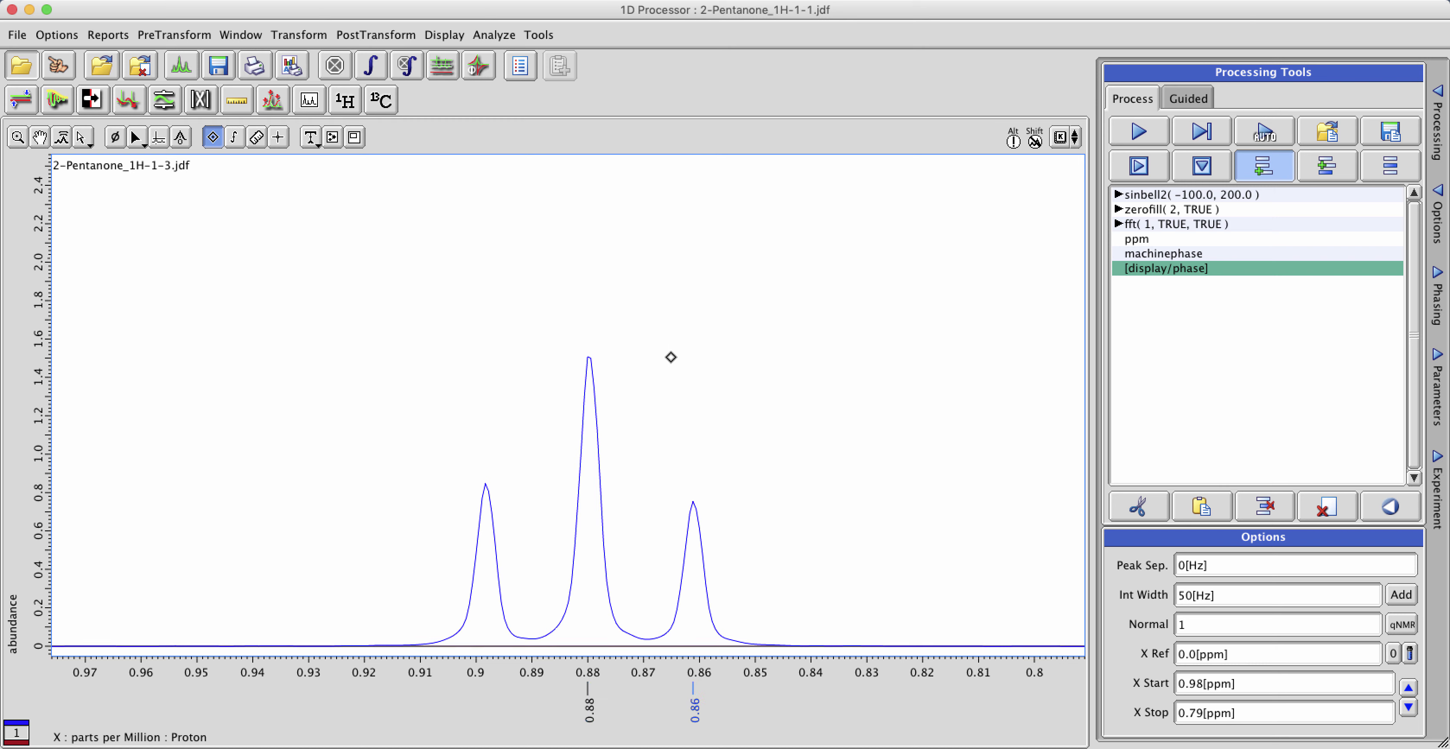
left_click(482, 373)
Raise the peak-picking threshold above the small impurity signals, to about 0.025 abundance, and automatically pick the peaks again
key("Home")
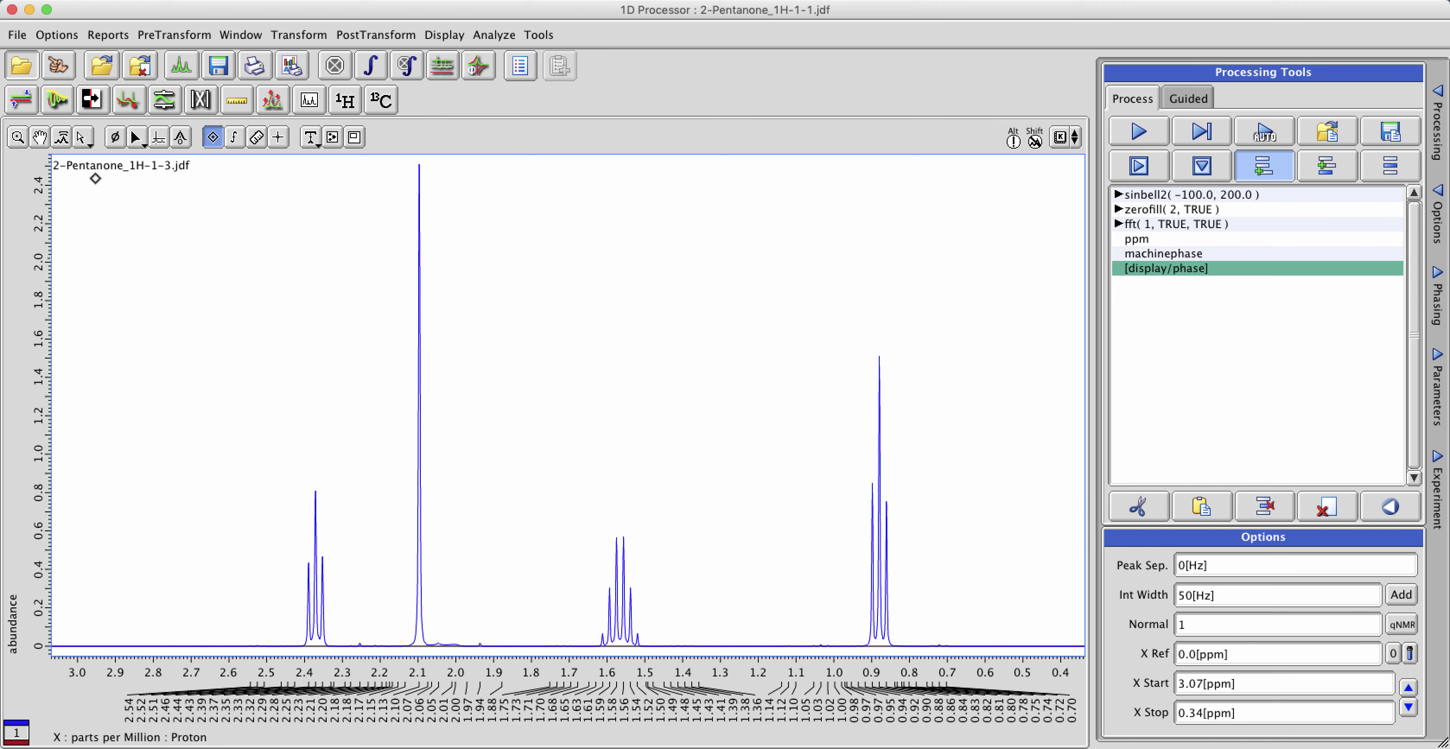
left_click(19, 140)
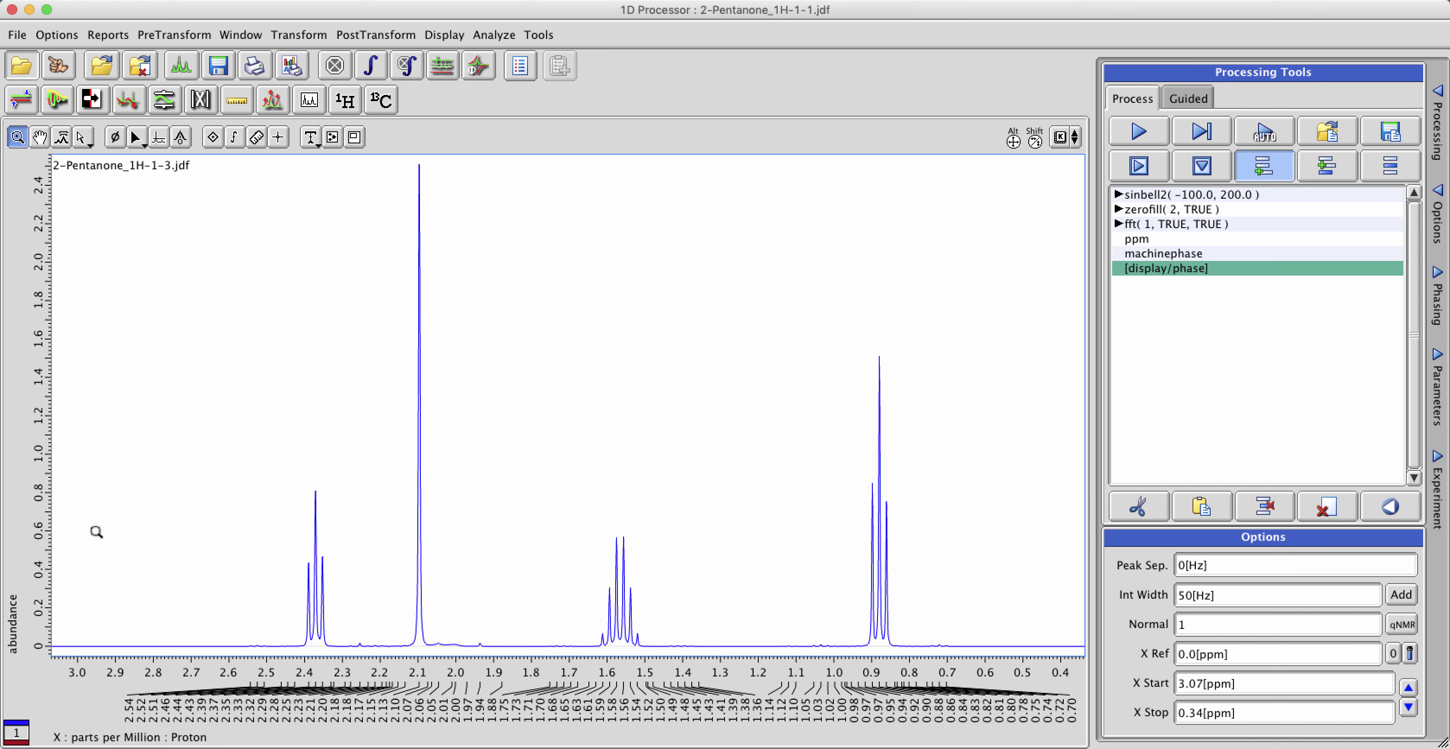
left_click_drag(35, 628, 37, 660)
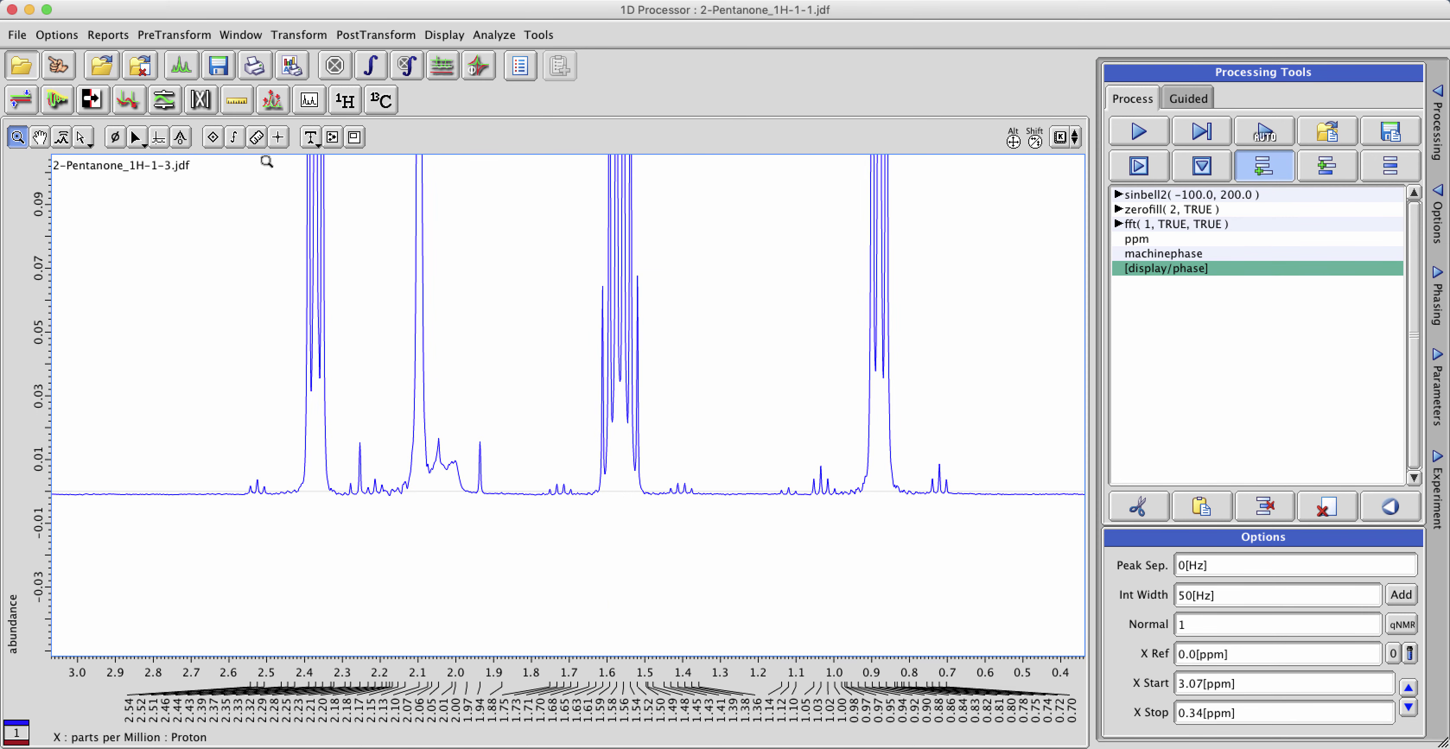
left_click_drag(55, 468, 56, 512)
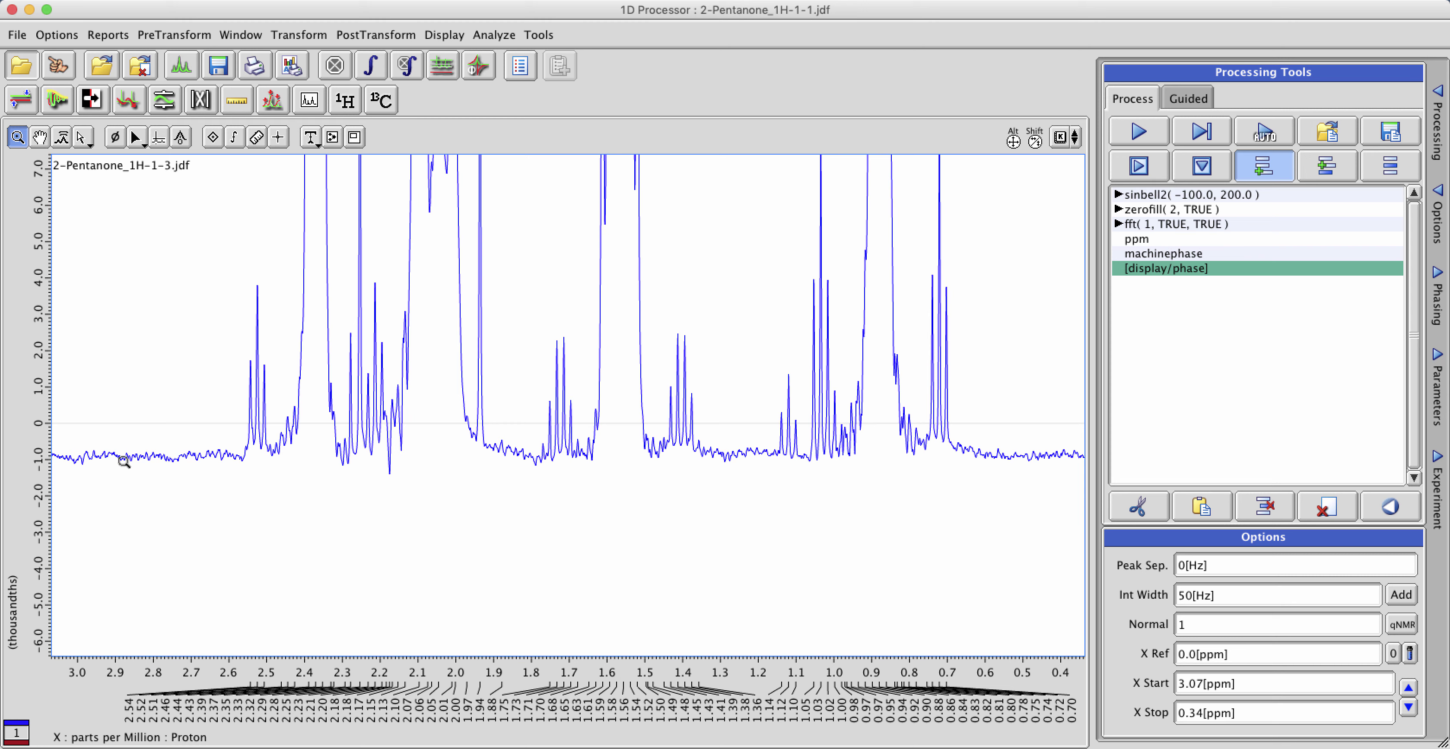
left_click(212, 142)
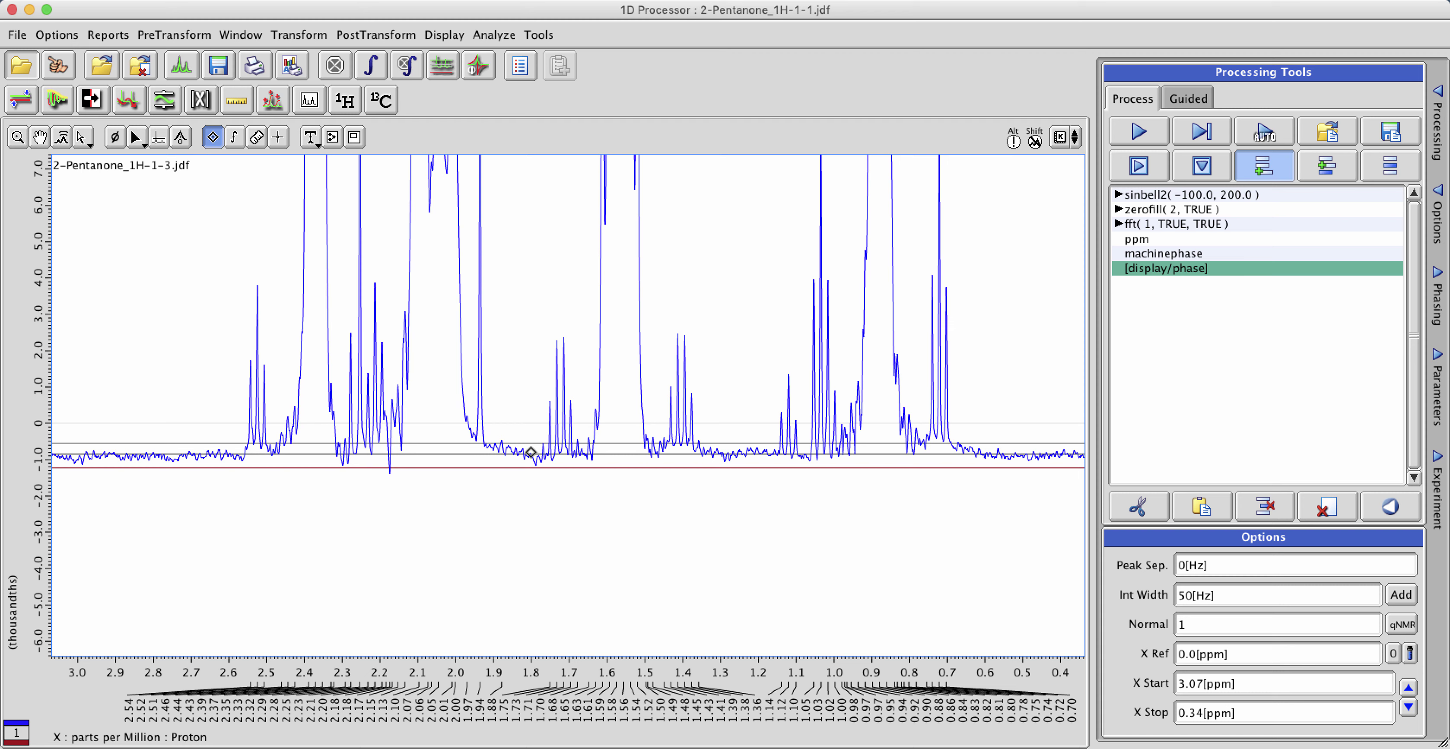
left_click(17, 137)
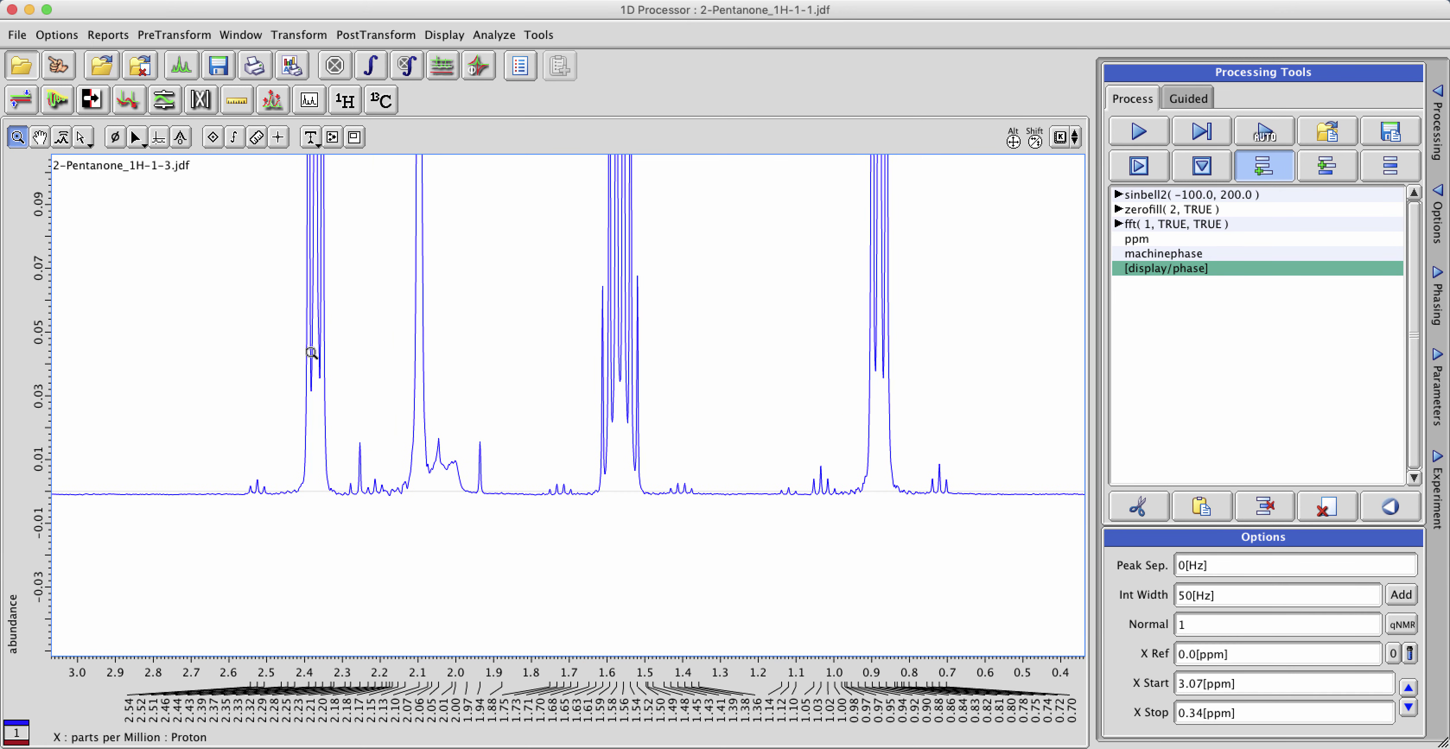
left_click(214, 137)
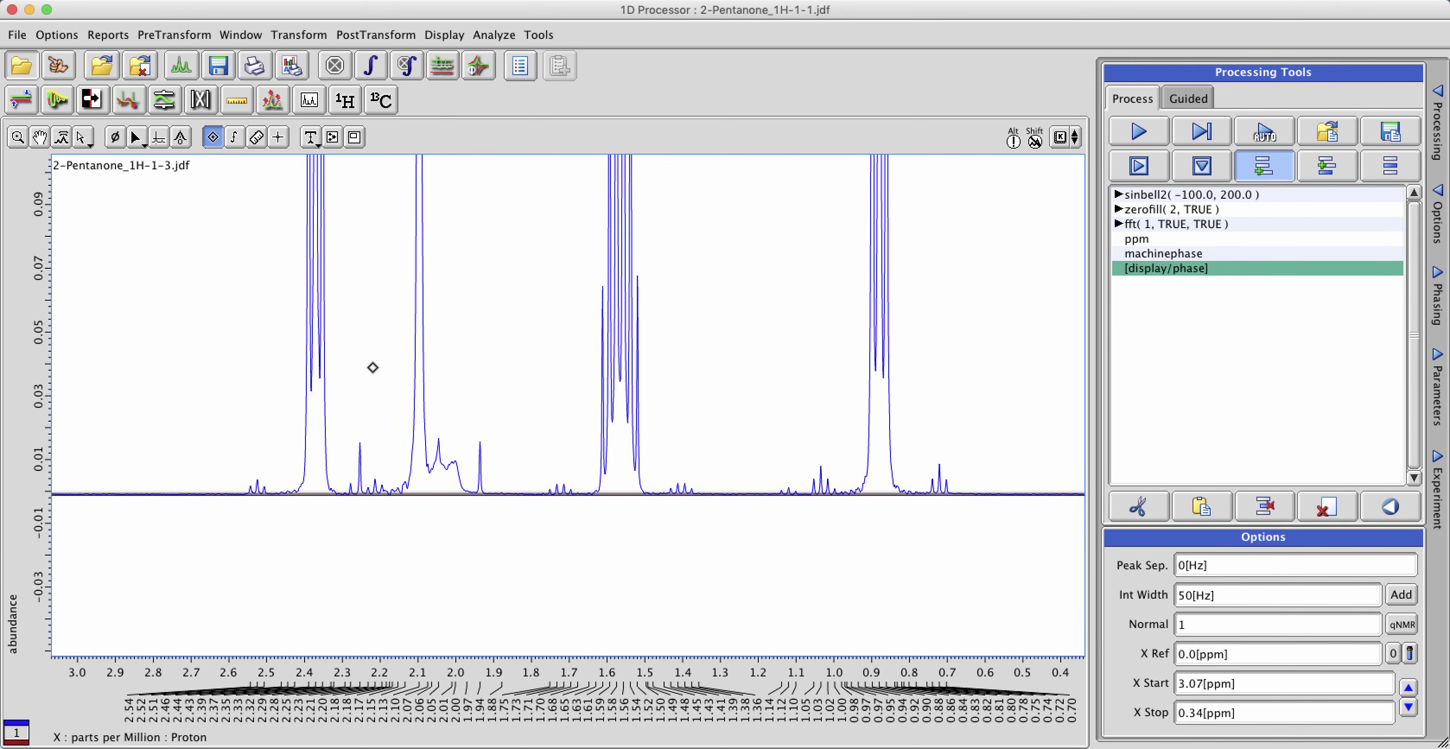
left_click(159, 138)
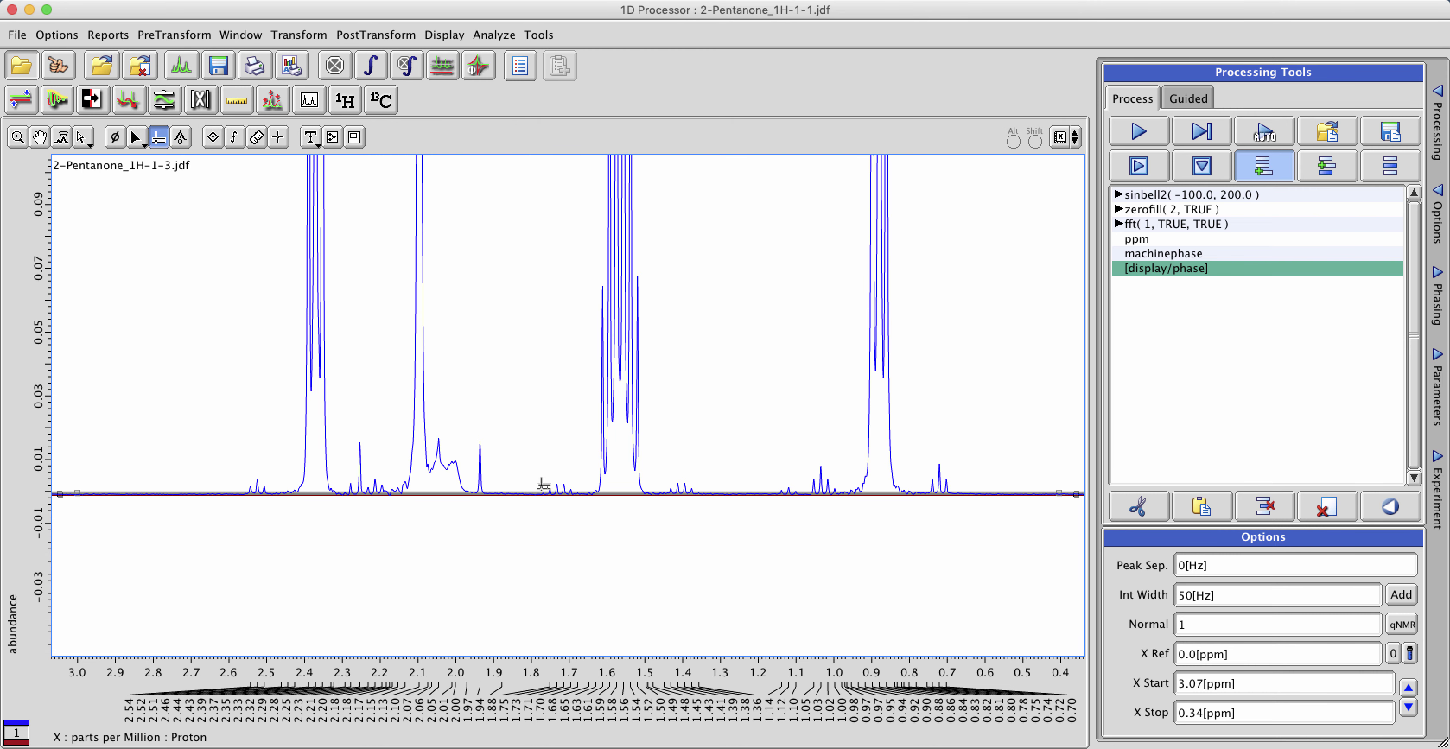
left_click_drag(544, 494, 538, 414)
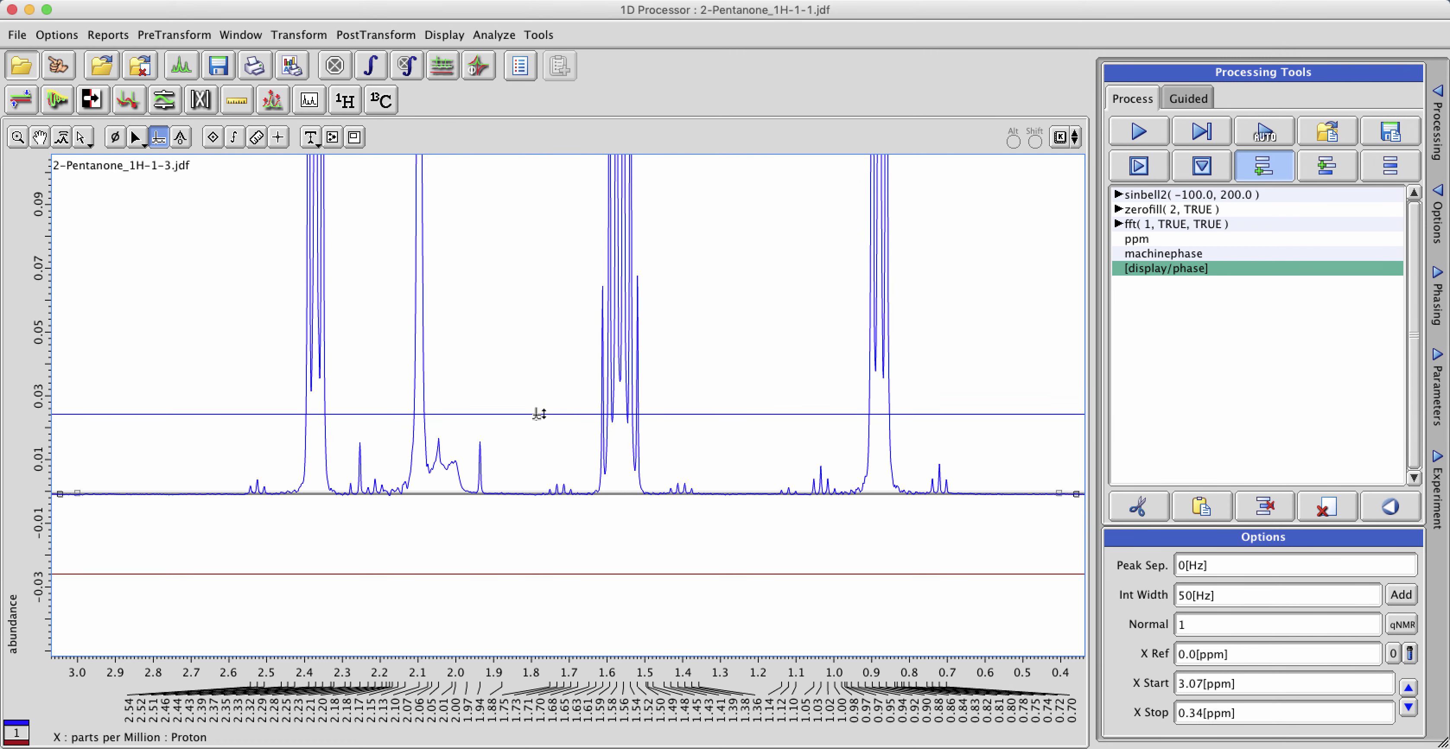
left_click(340, 70)
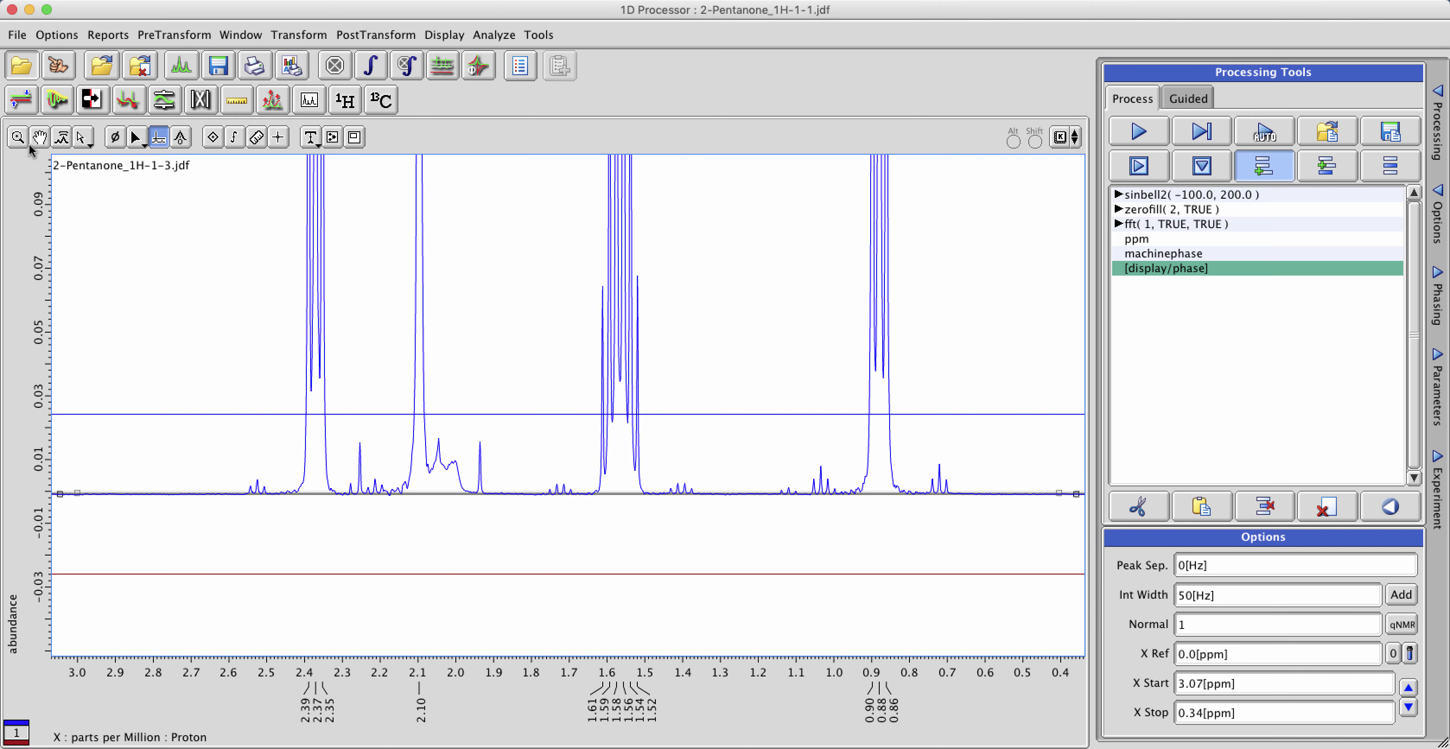
Mark the J-coupling between the 0.88 and 0.86 ppm peaks of the triplet
left_click(18, 137)
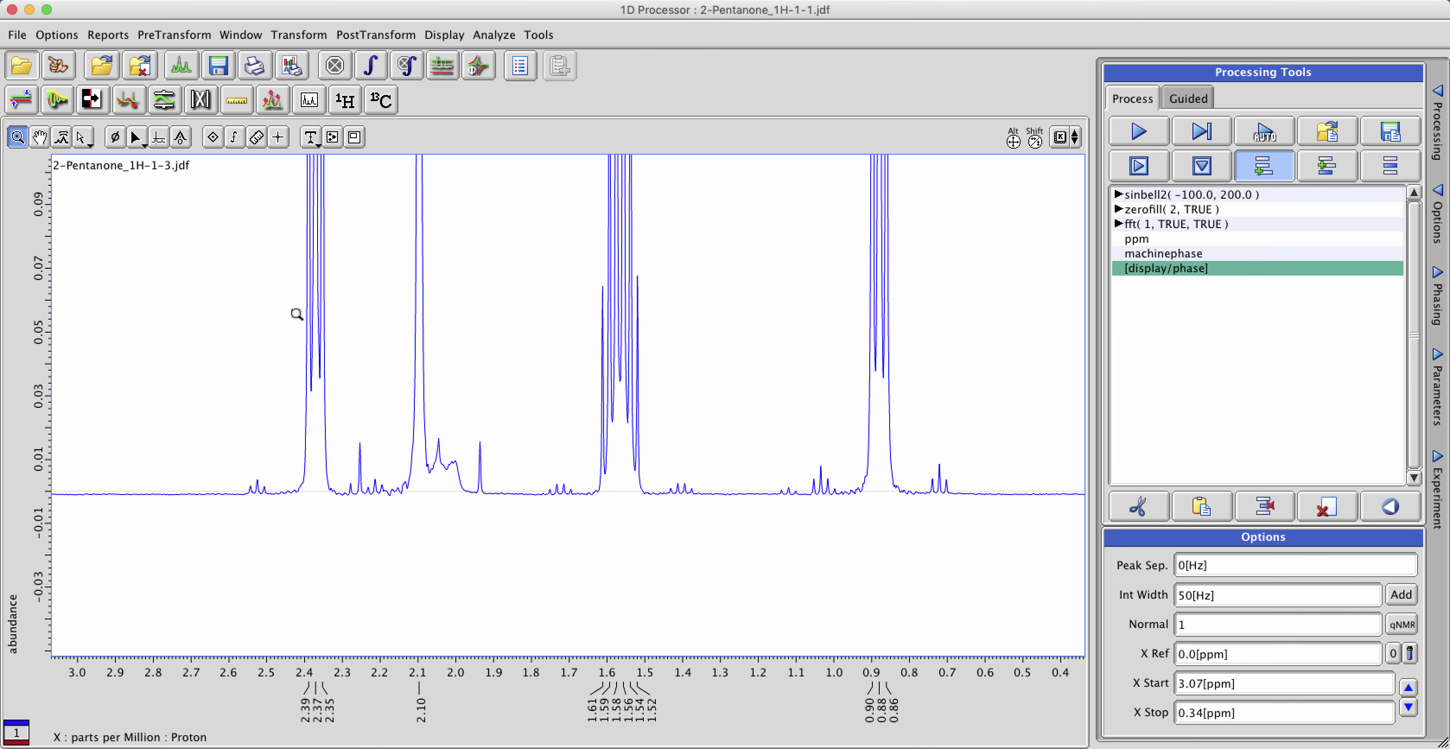
left_click(496, 436)
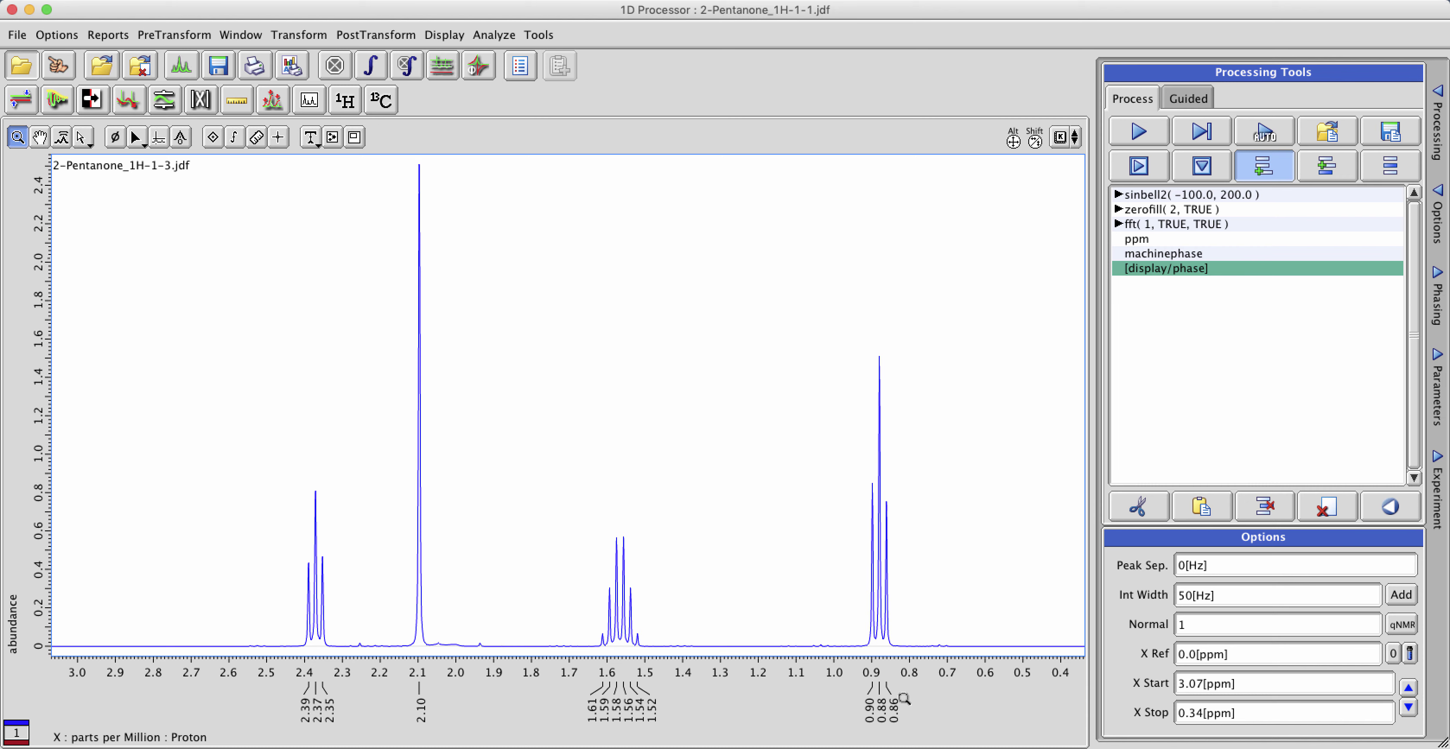
left_click_drag(936, 700, 819, 694)
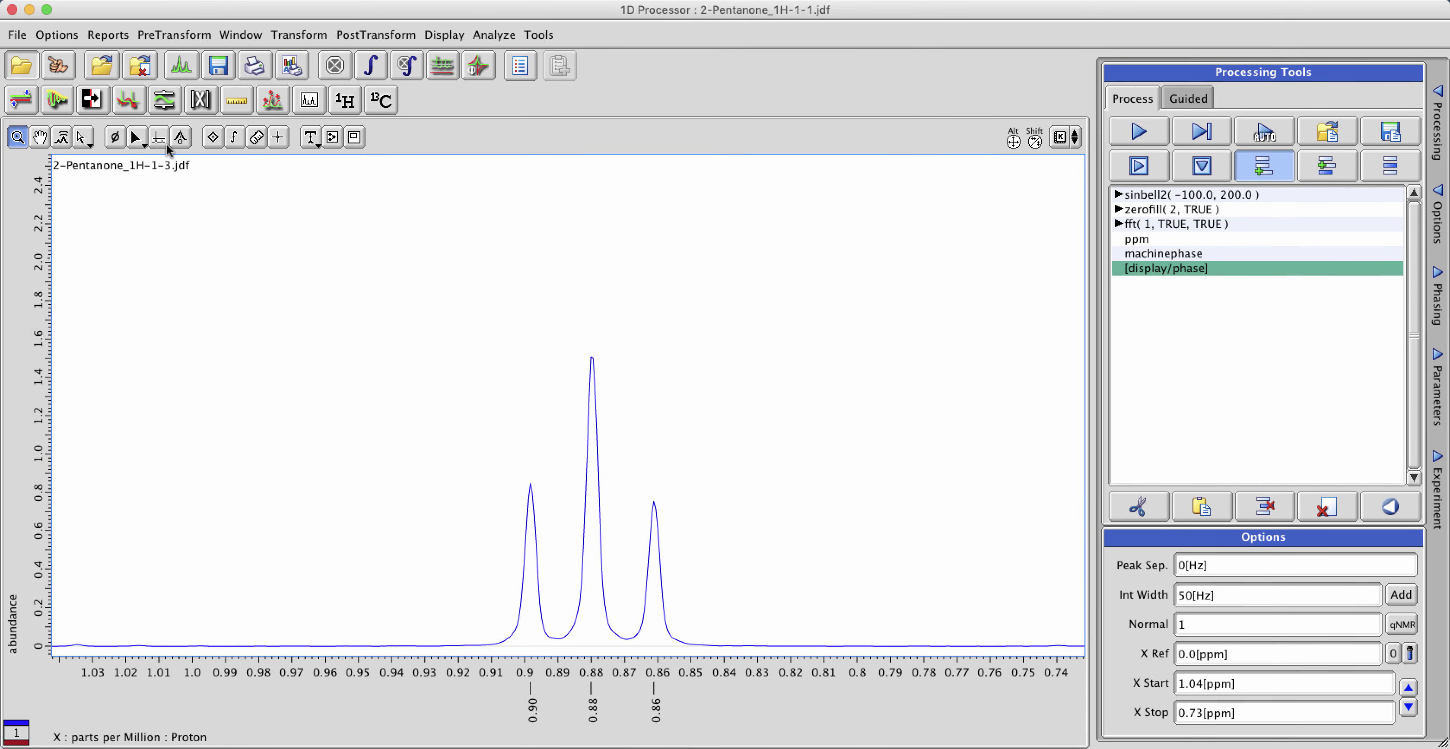
left_click(82, 138)
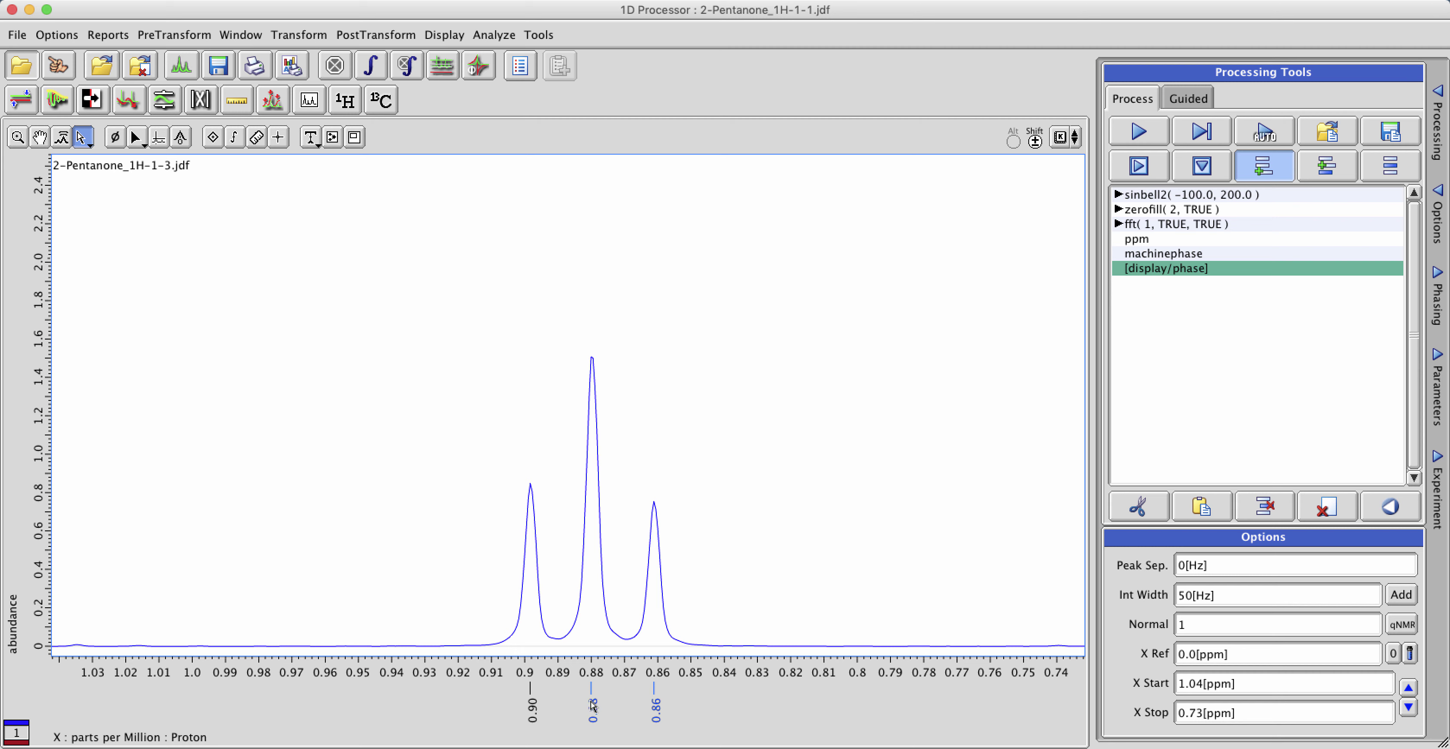
left_click(612, 629)
Mark the J-coupling between the 1.56 and 1.52 ppm peaks of the multiplet
left_click(17, 137)
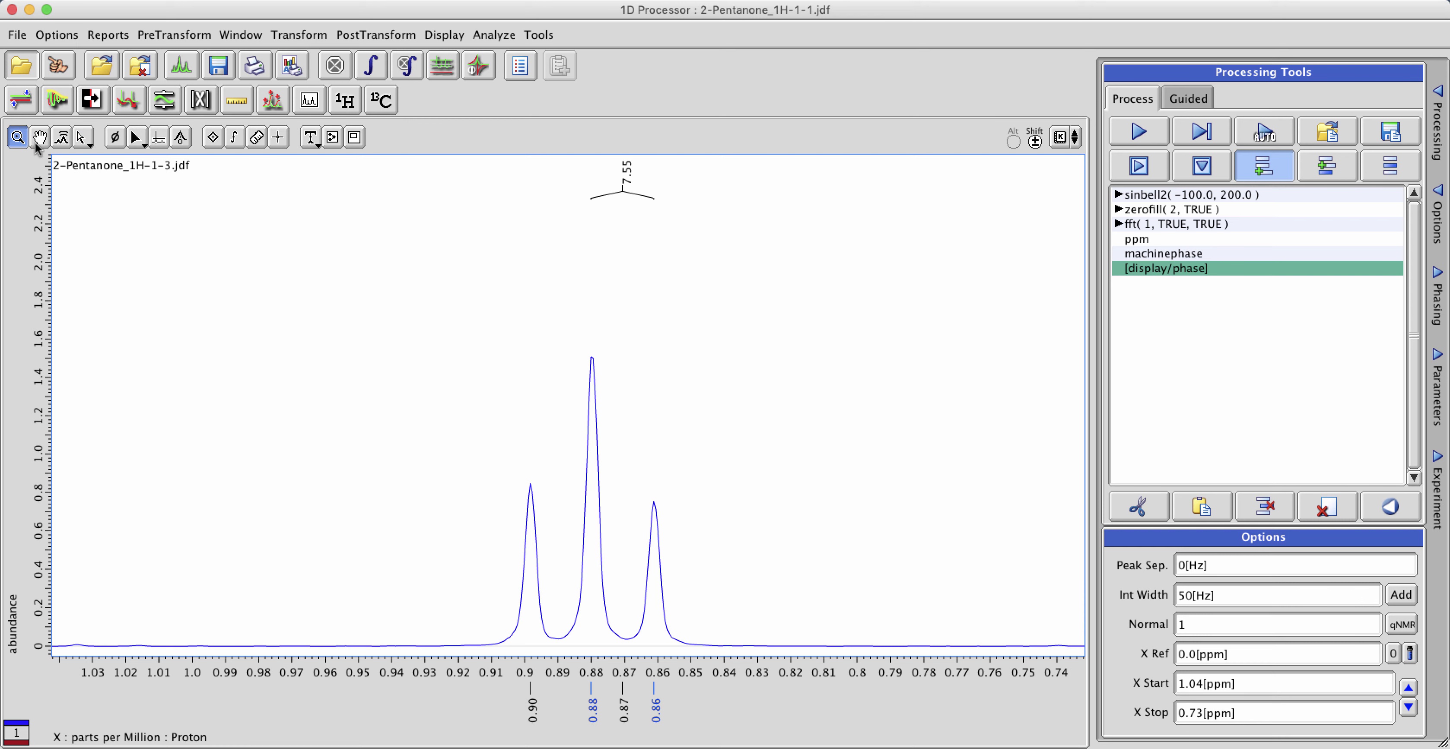
left_click(385, 398)
left_click_drag(678, 701, 557, 673)
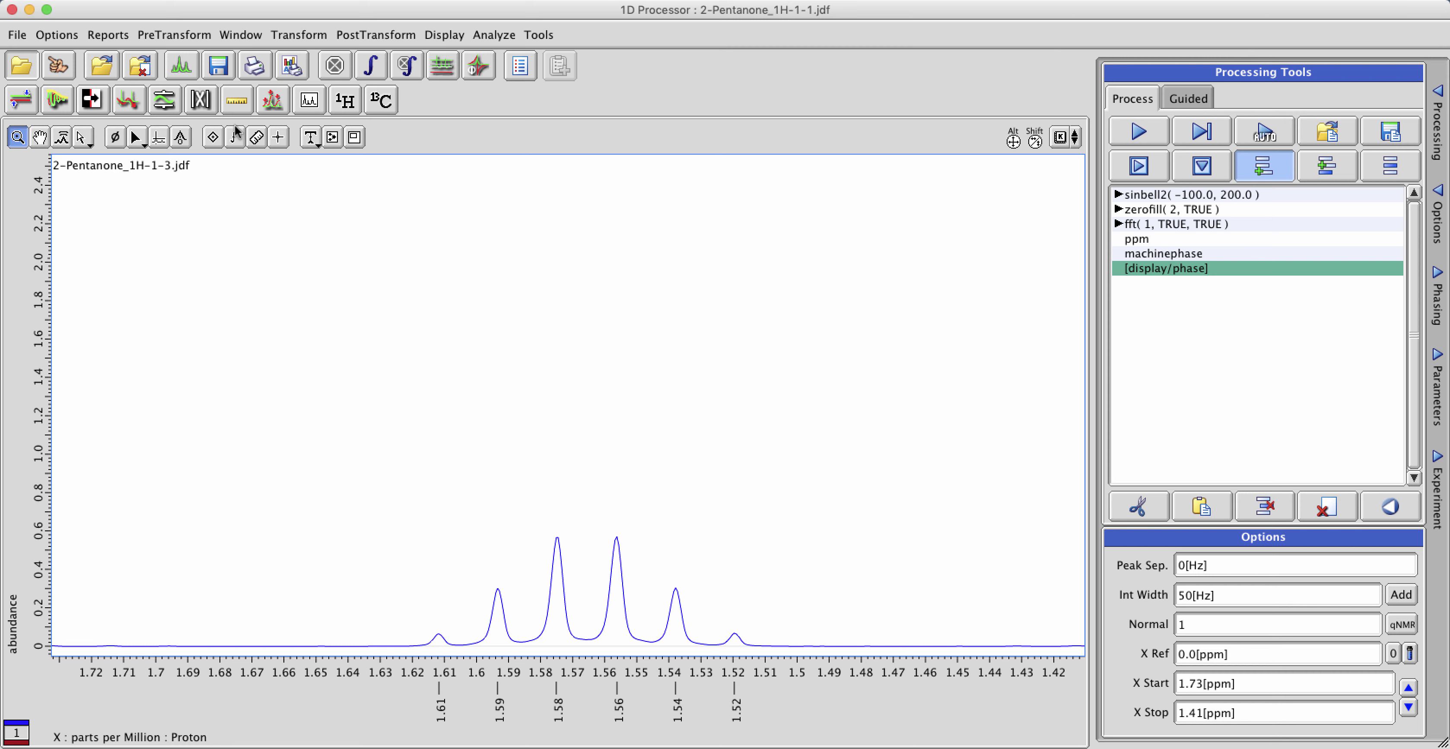
left_click(81, 138)
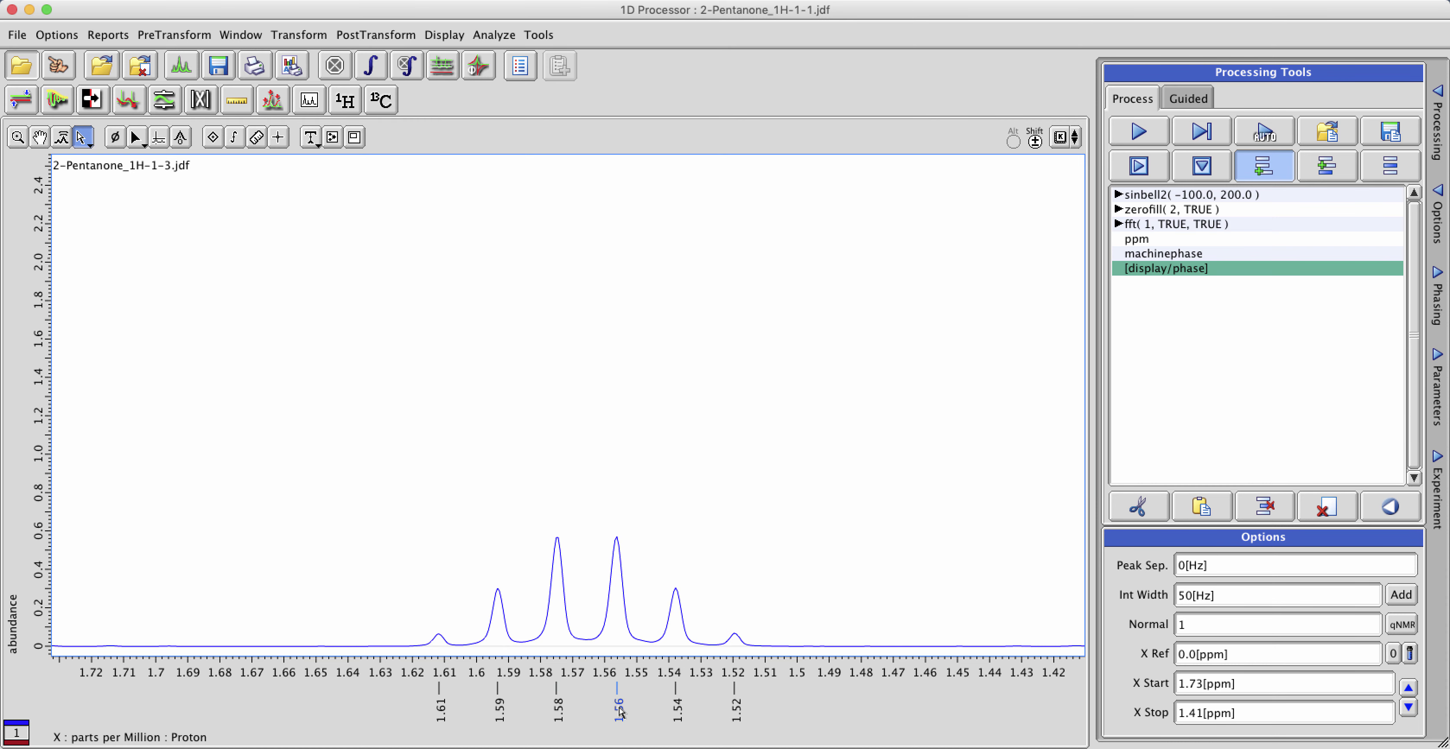
left_click(744, 710)
key("shift")
key("m")
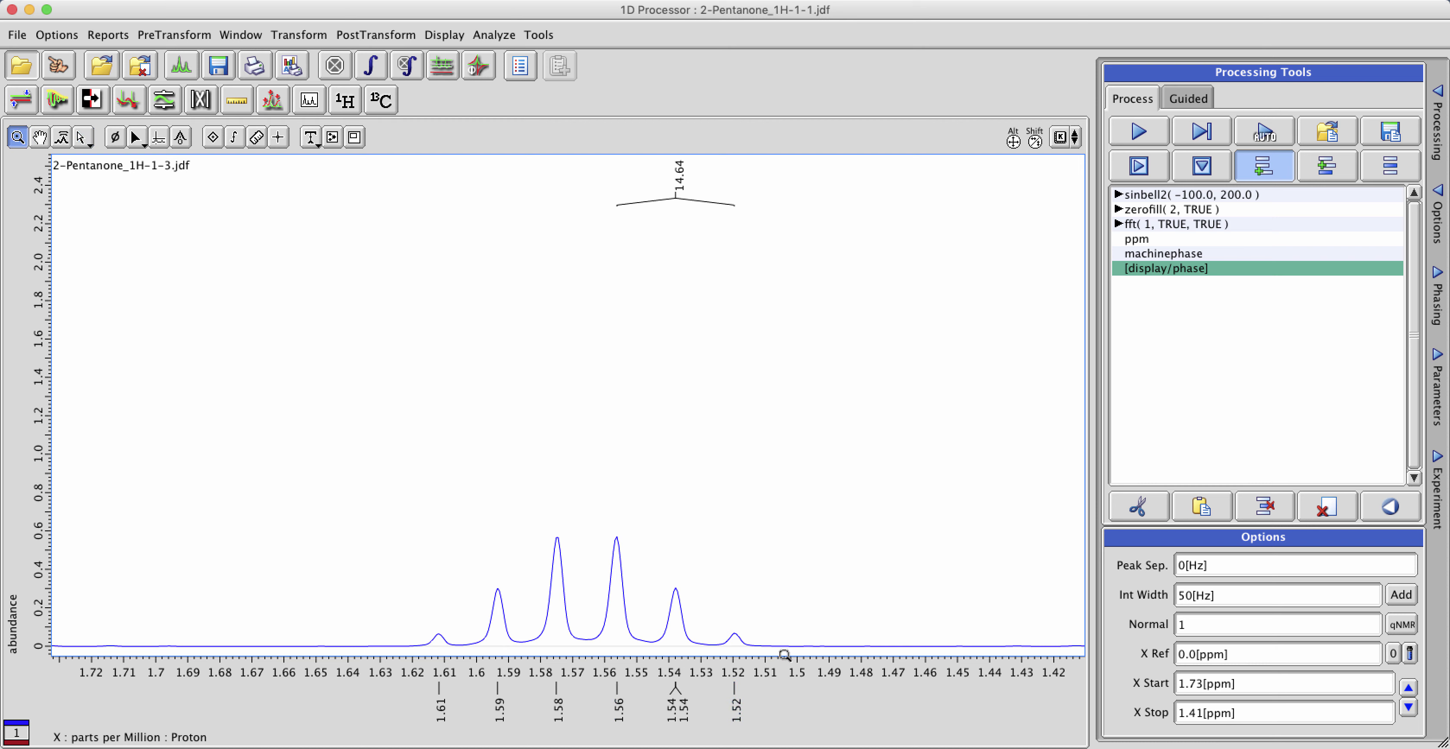
Delete the J-coupling mark between 1.56 and 1.52 ppm, and remove the multiplet's 1.54 and 1.52 ppm peak labels
left_click(82, 138)
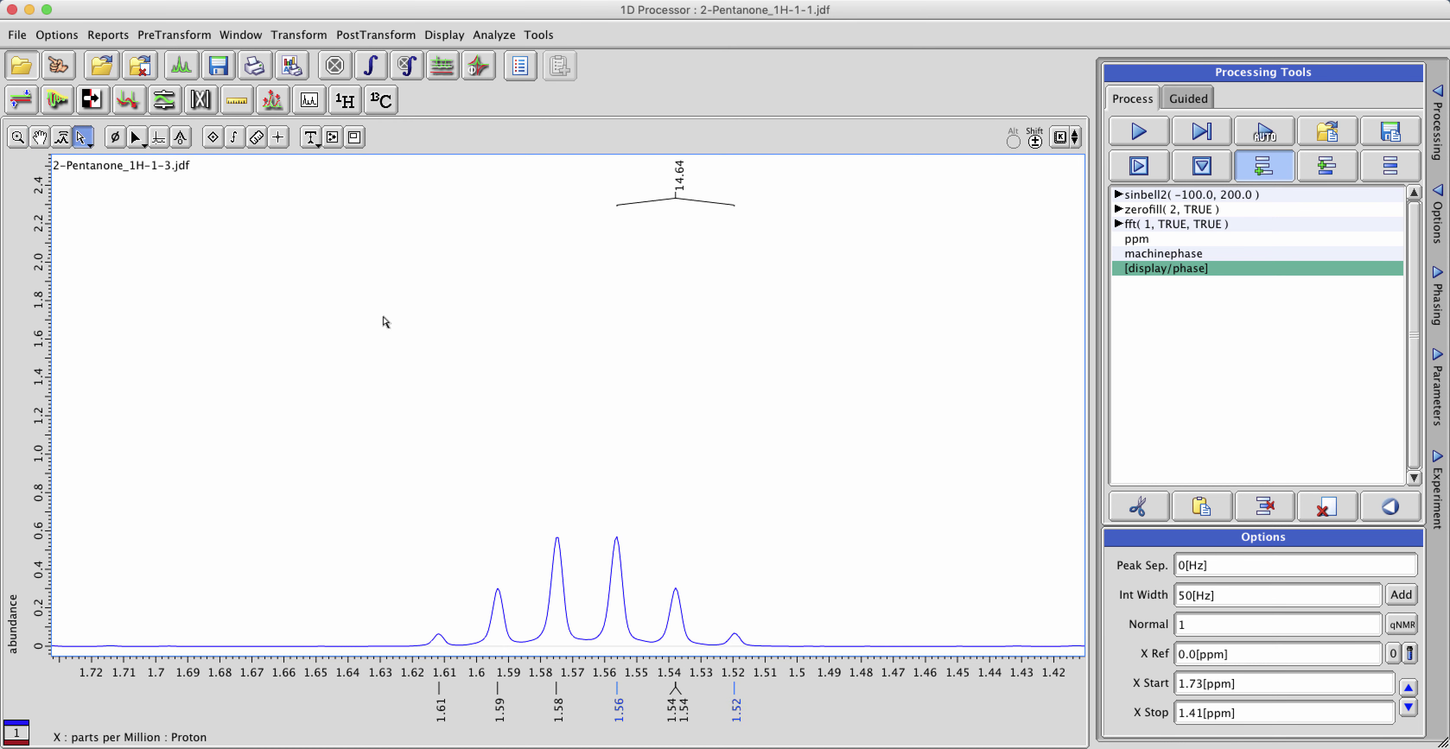
left_click(678, 713)
key("Delete")
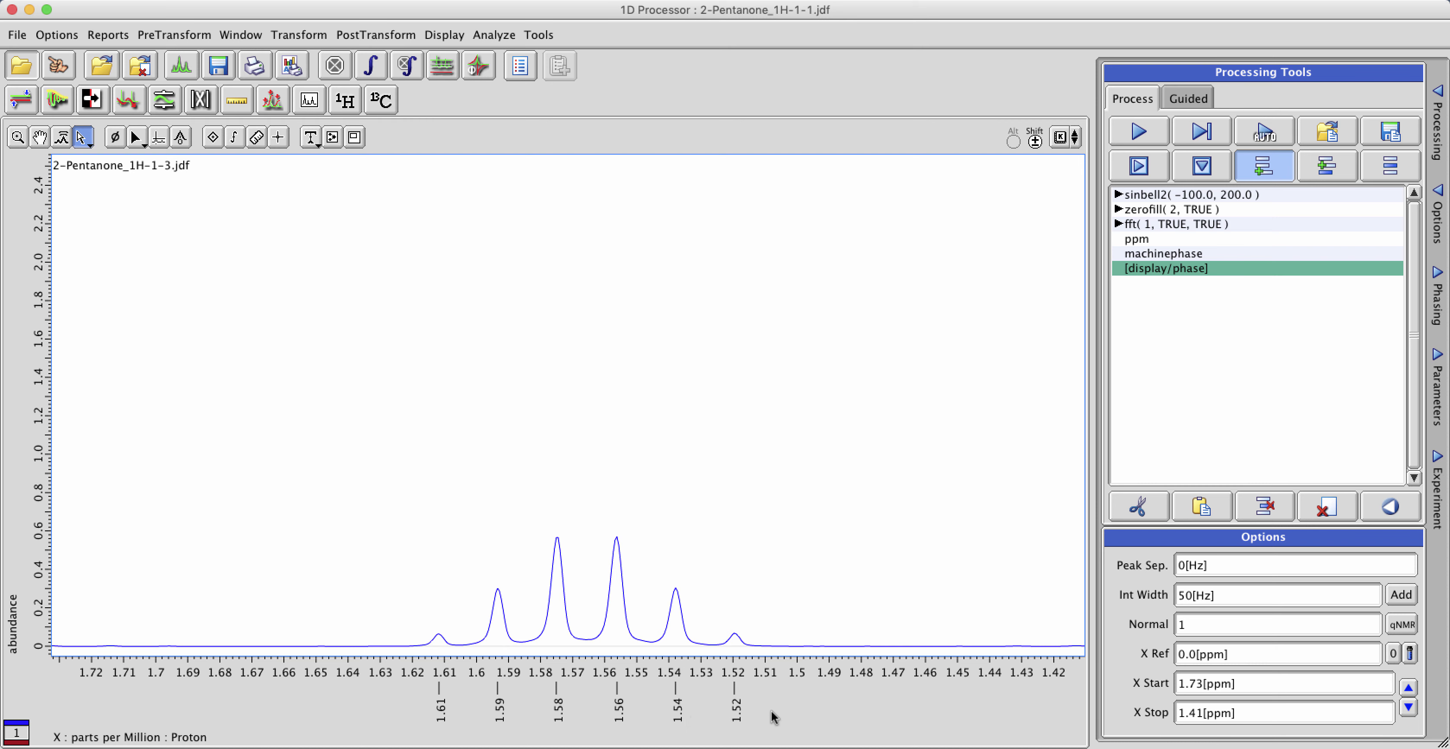
left_click_drag(771, 711, 648, 700)
Select all peak labels and the J-coupling mark across the full spectrum
key("Home")
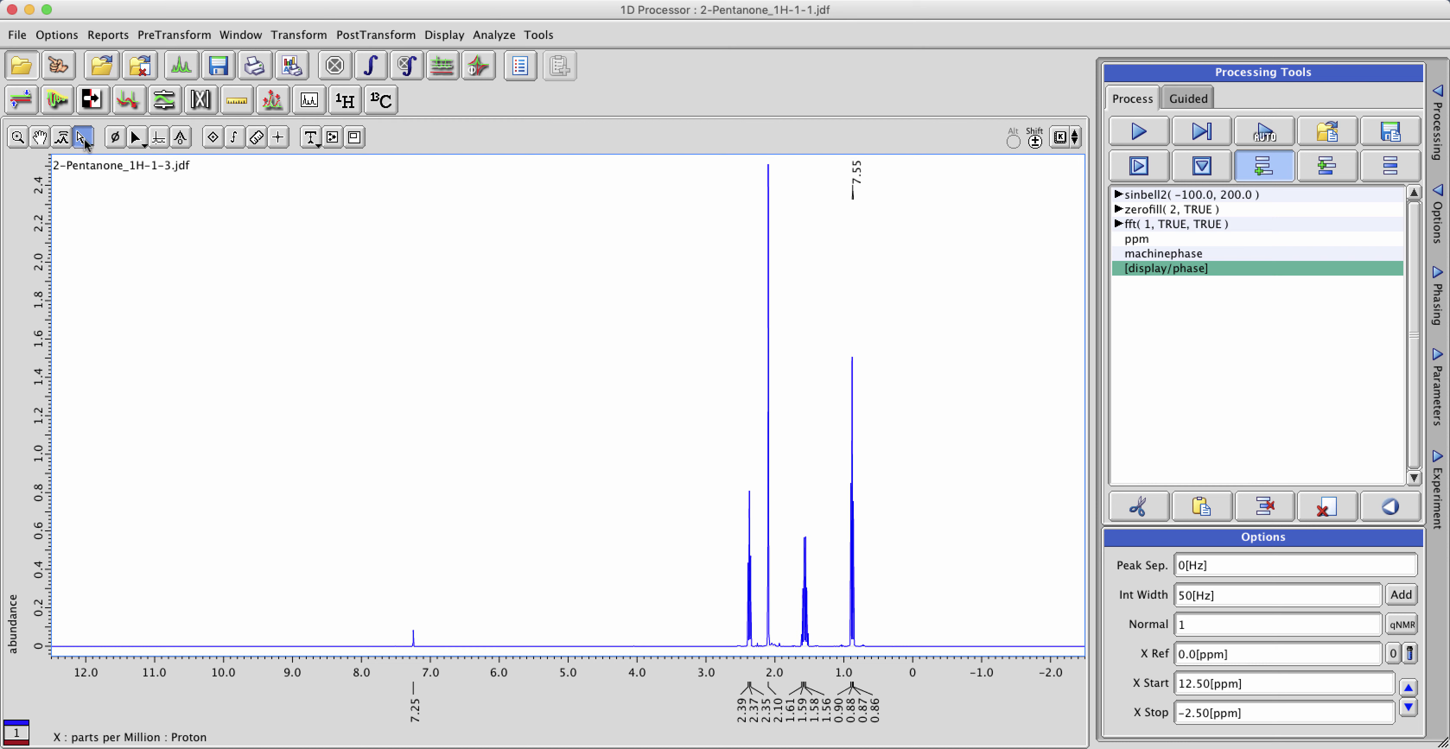
left_click(696, 562)
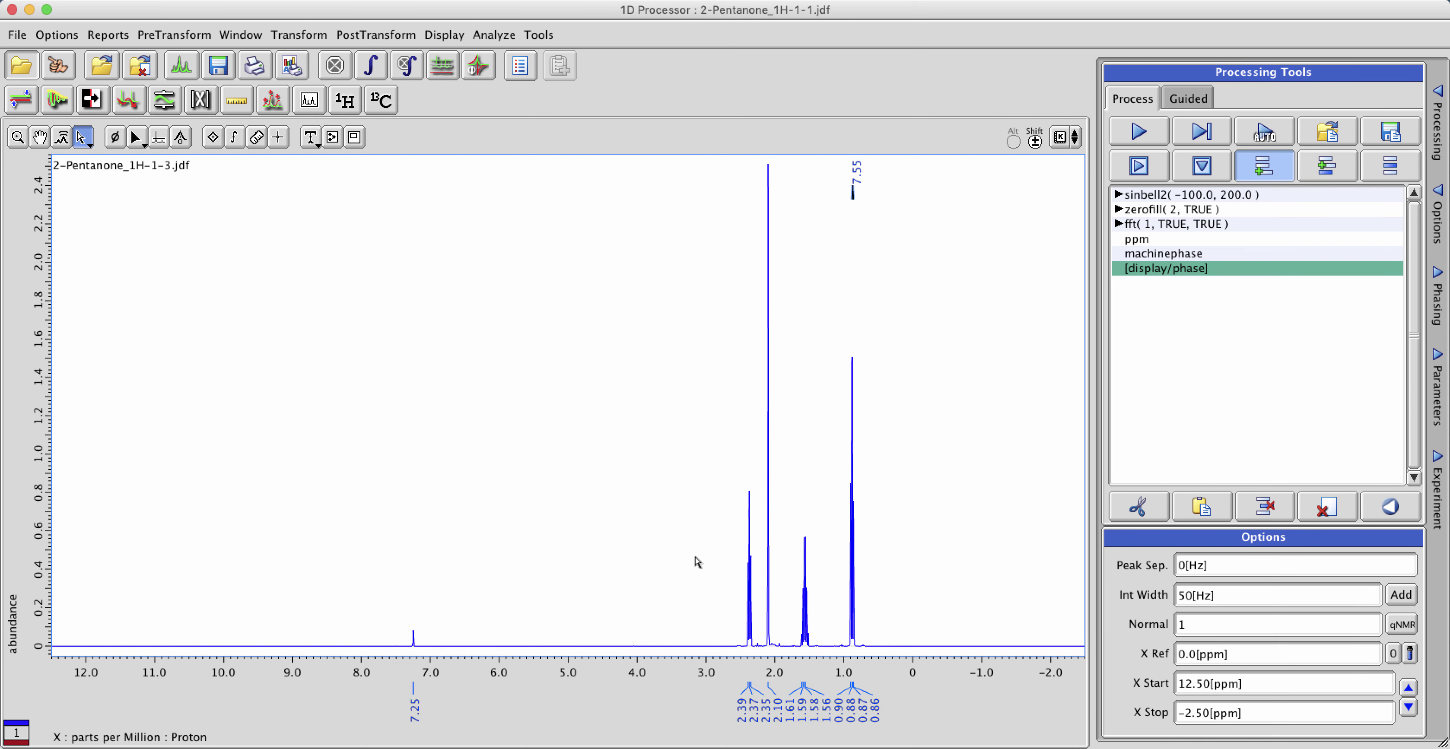